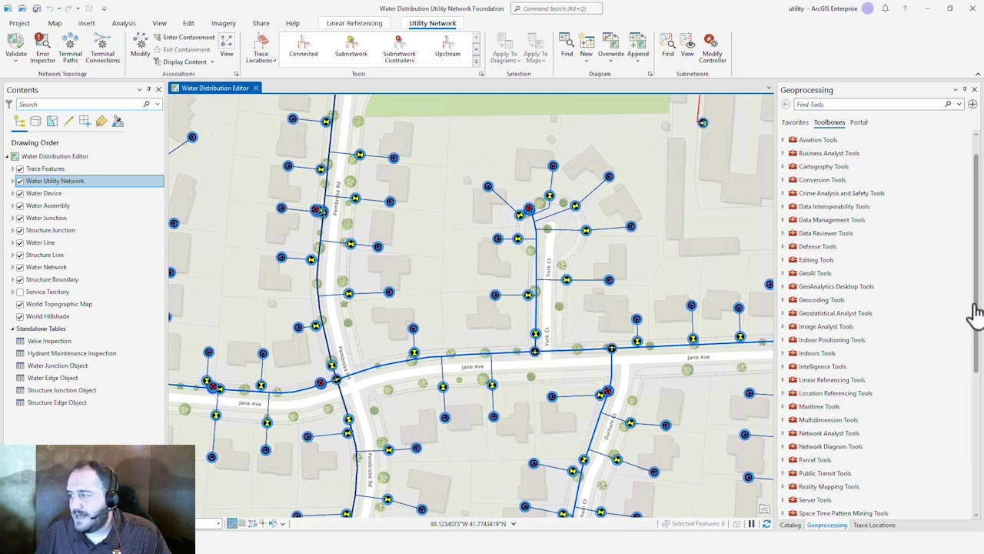
Start a new trace configuration named 'Service Interruption' on the Water Utility Network
left_click_drag(975, 311, 975, 442)
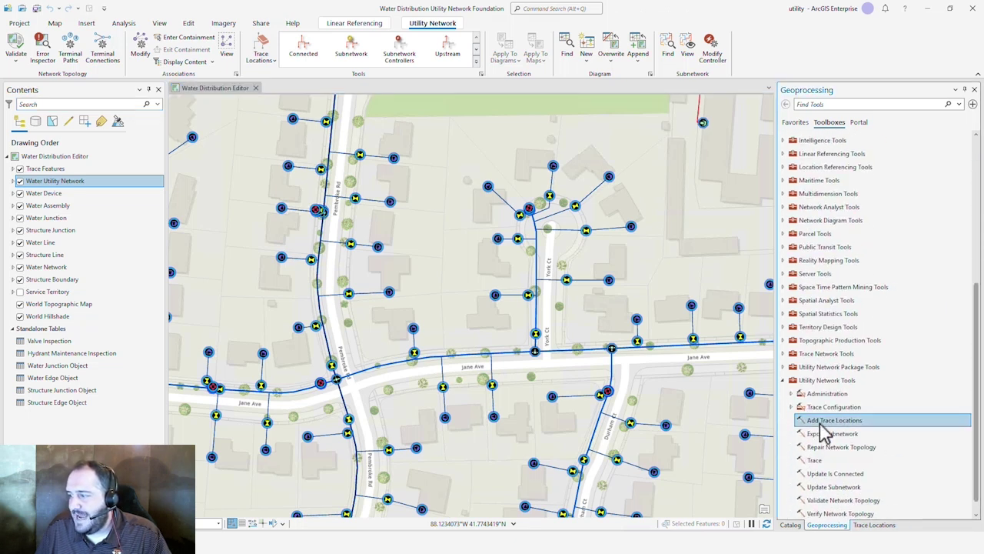
left_click(792, 407)
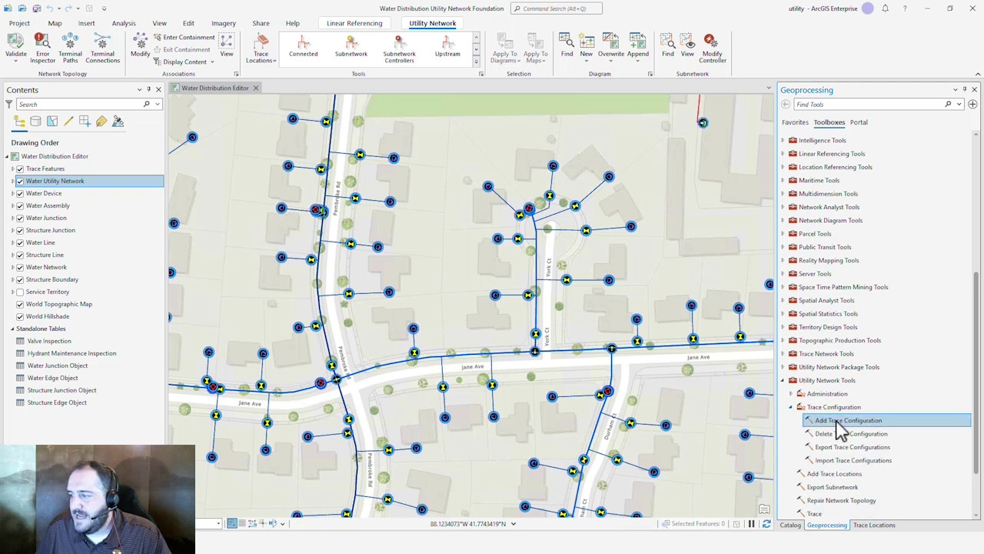
double_click(840, 422)
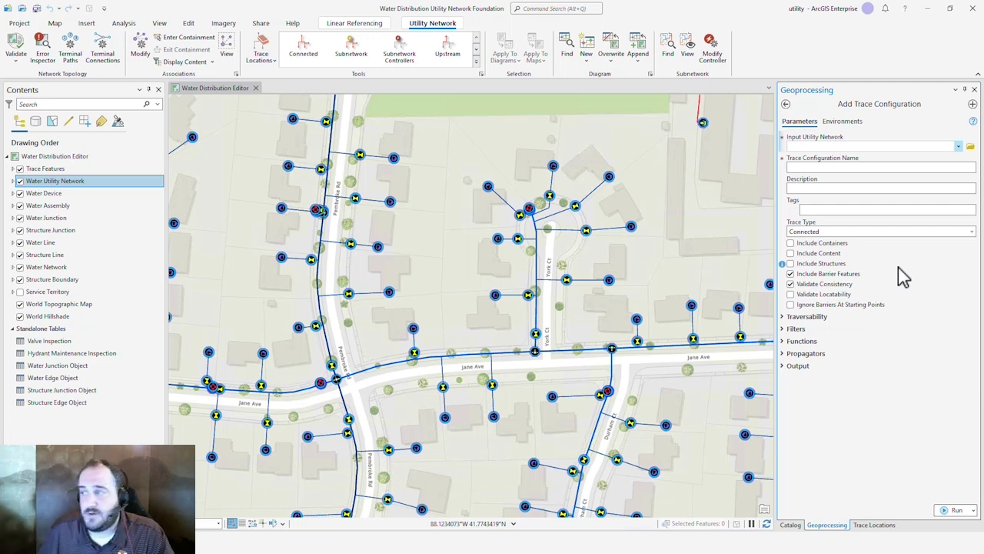
left_click(958, 146)
left_click(834, 159)
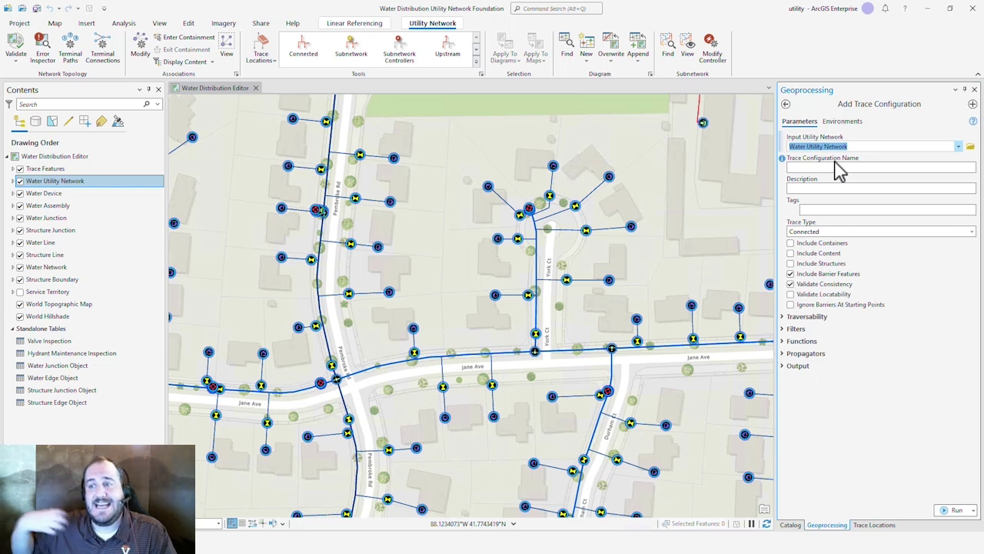
left_click(838, 168)
type("Service Interruption")
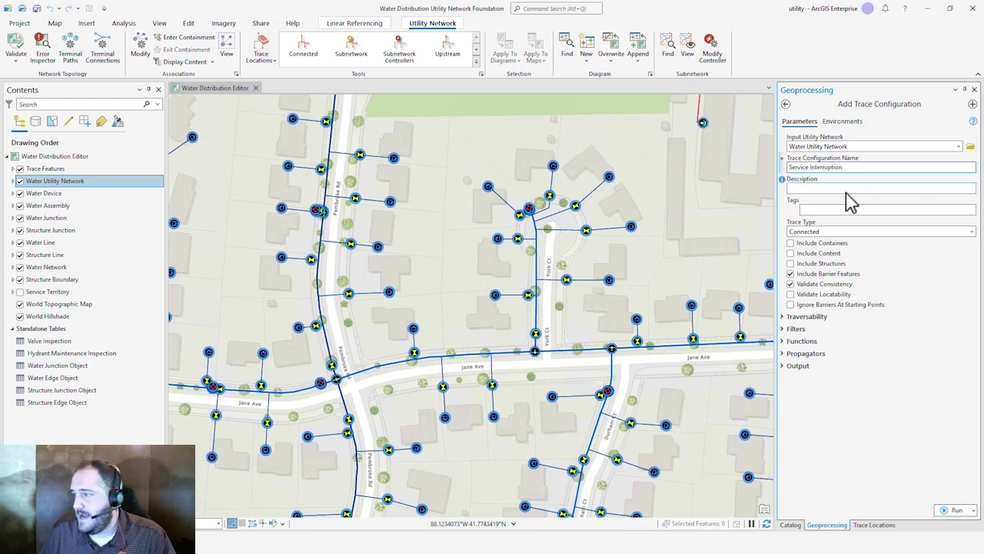
Make it an Isolation trace on the Water domain's Water System tier, including isolated features
left_click(972, 232)
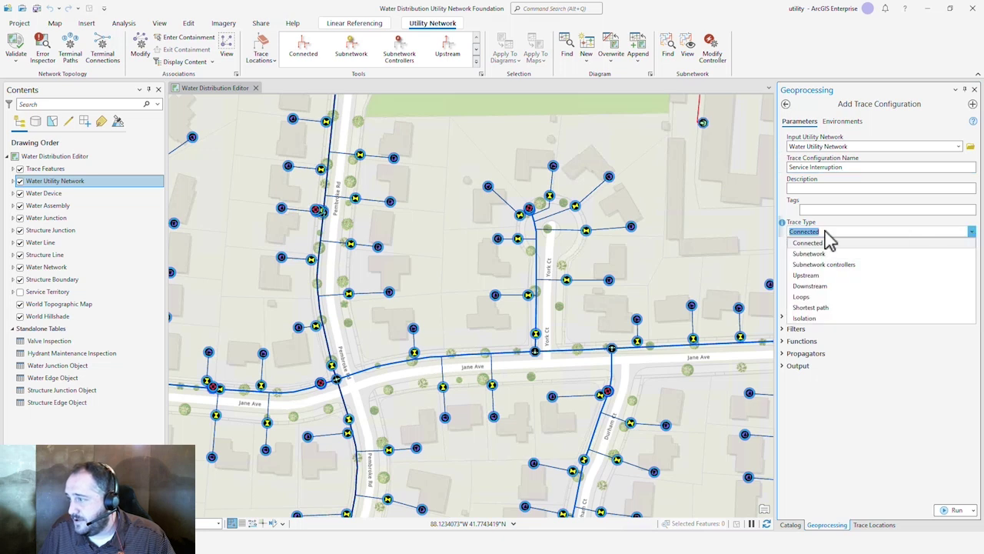
left_click(803, 318)
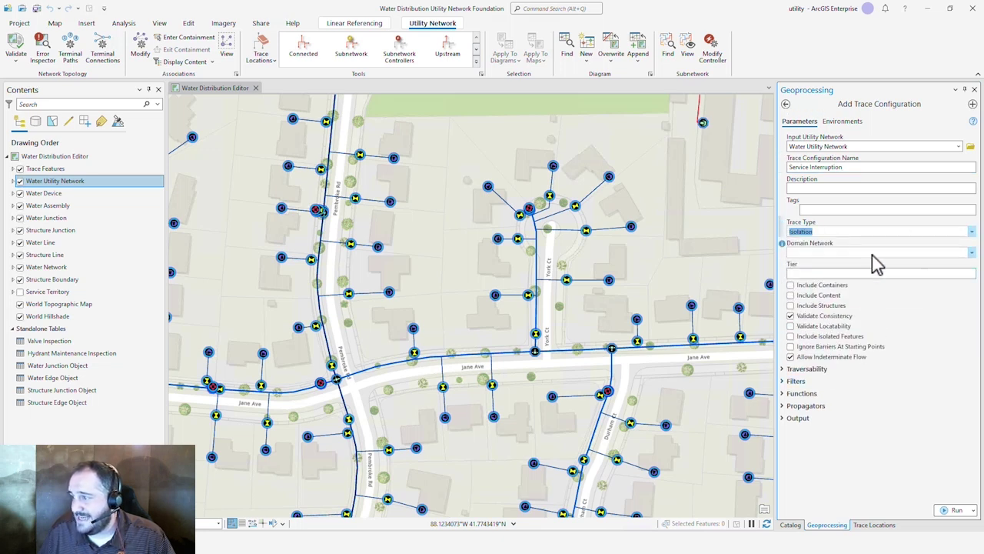
left_click(972, 253)
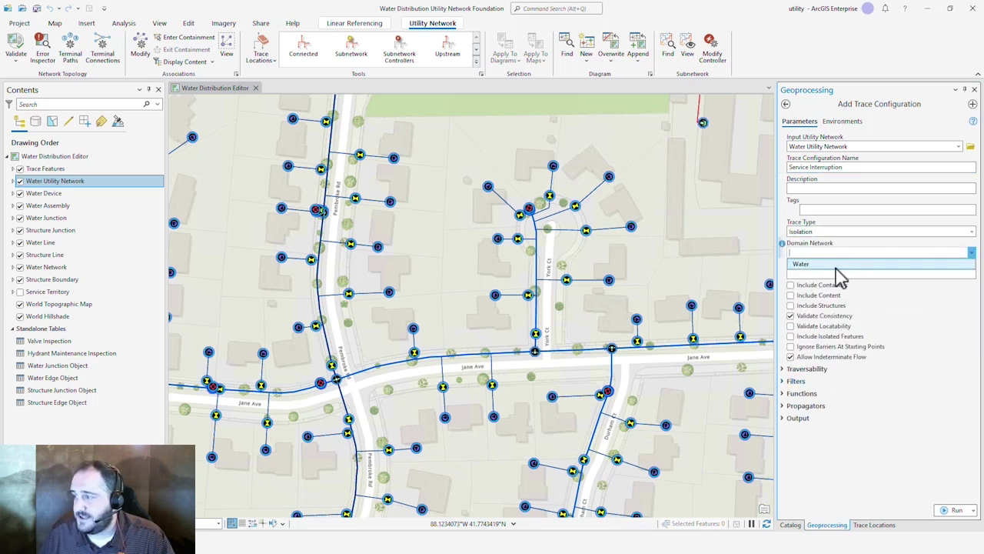
left_click(828, 265)
left_click(971, 274)
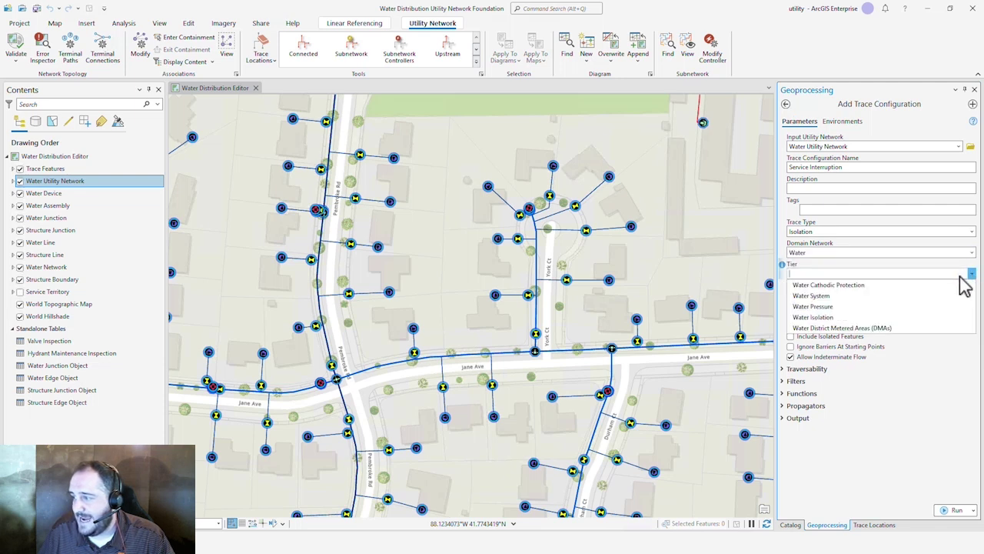
left_click(826, 297)
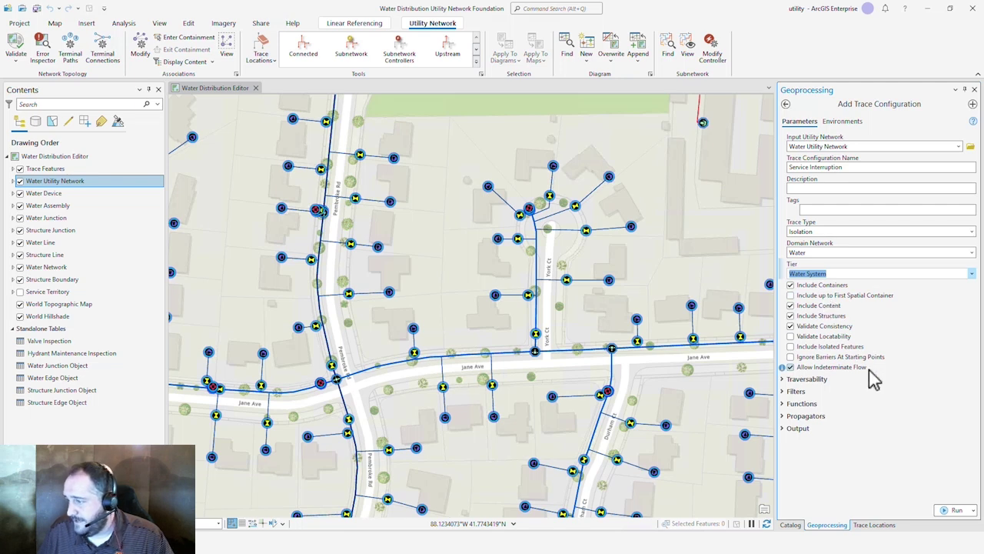
mouse_move(830, 346)
left_click(791, 347)
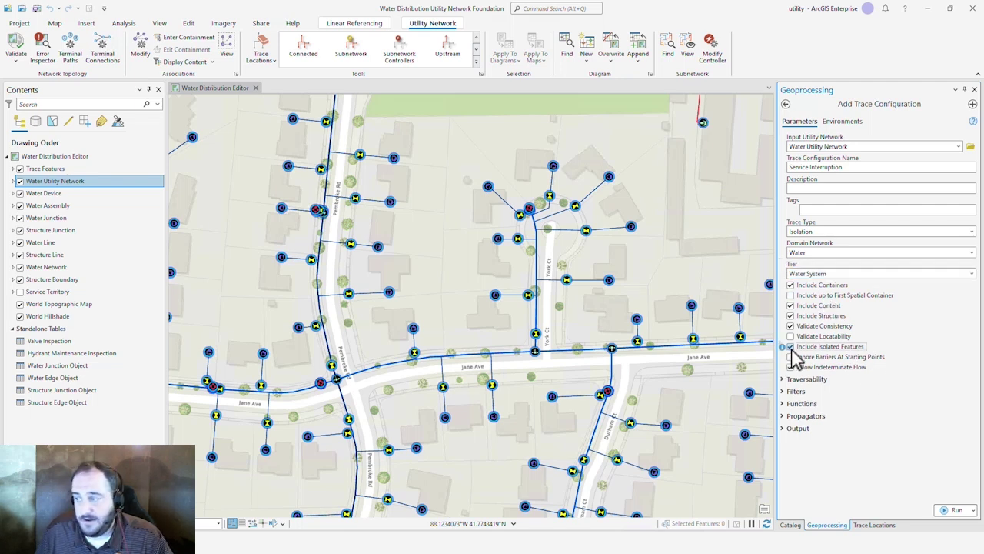
left_click(791, 367)
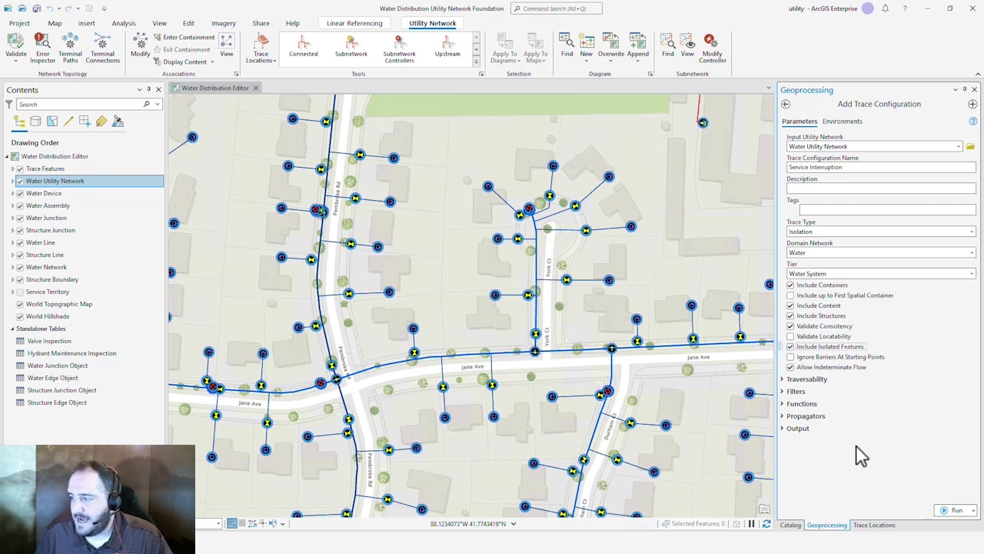
left_click(784, 392)
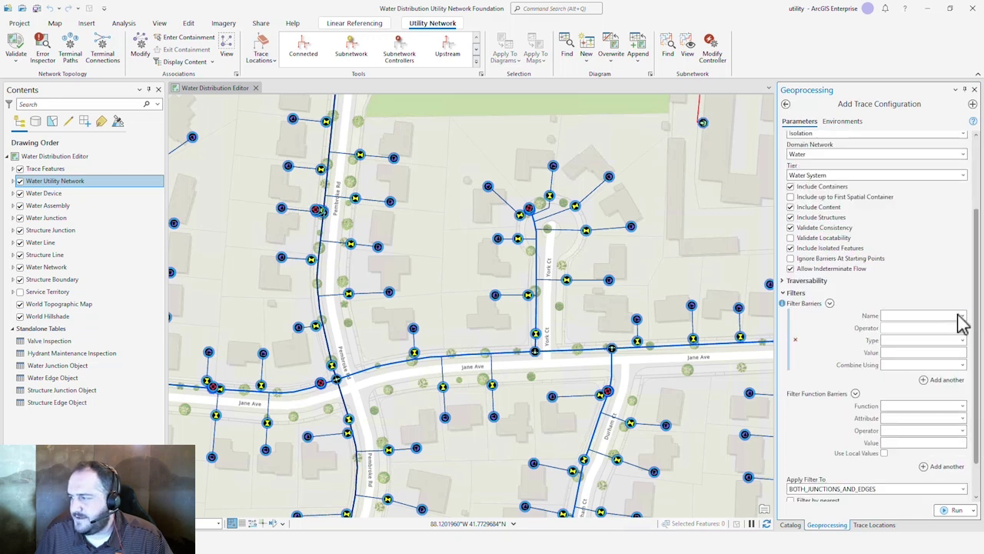
Add a filter barrier where Category is equal to Isolating
left_click(961, 316)
scroll(922, 462, "down", 5)
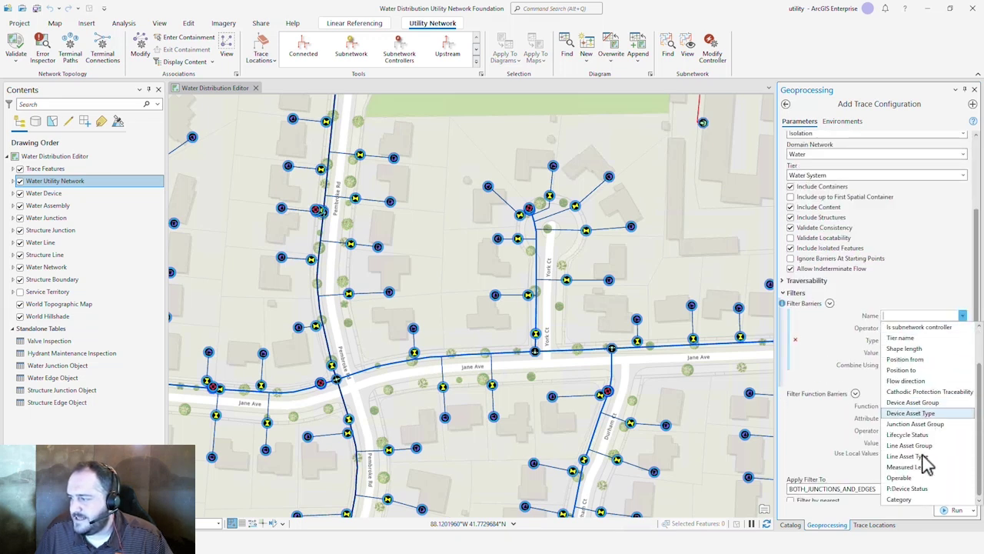
left_click(919, 500)
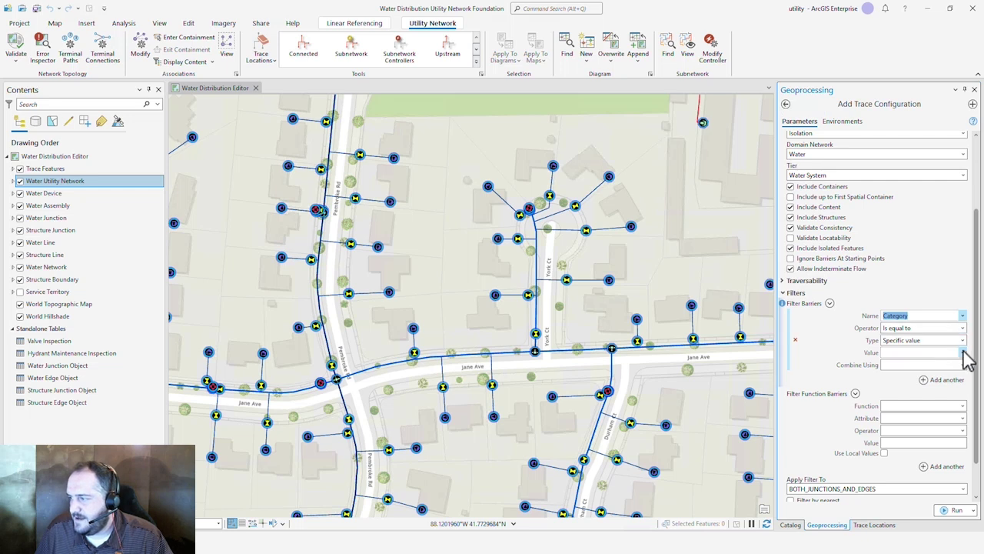
left_click(962, 353)
left_click(899, 417)
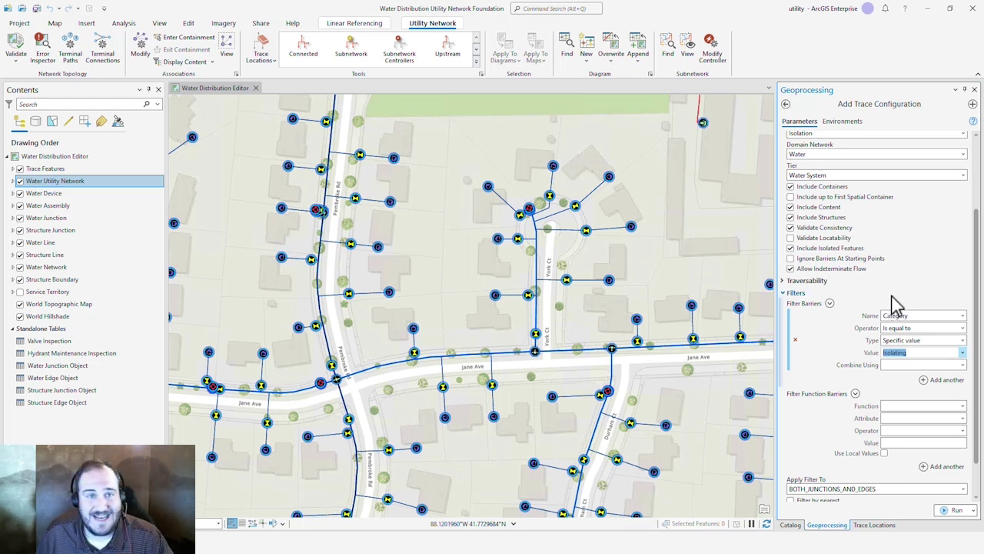
scroll(923, 347, "down", 2)
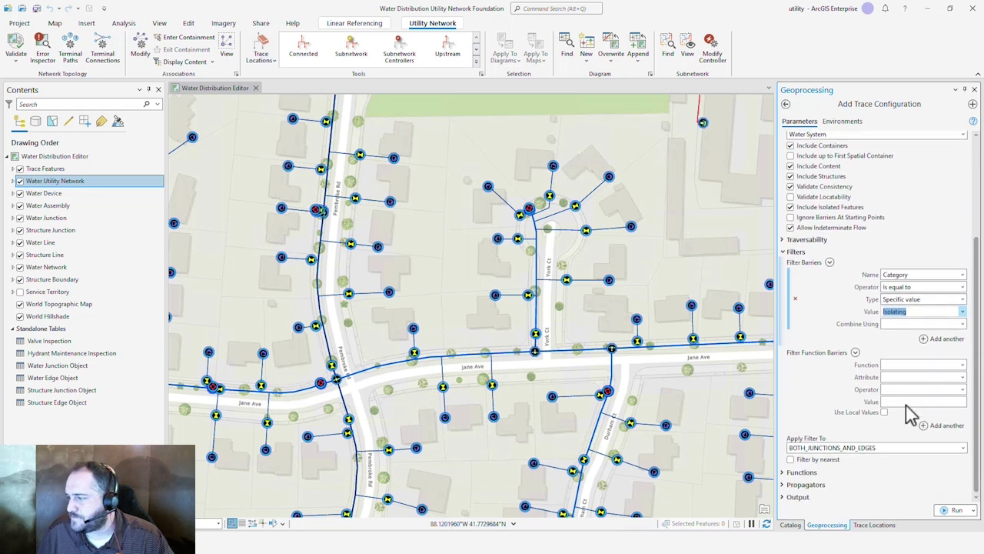
left_click(792, 498)
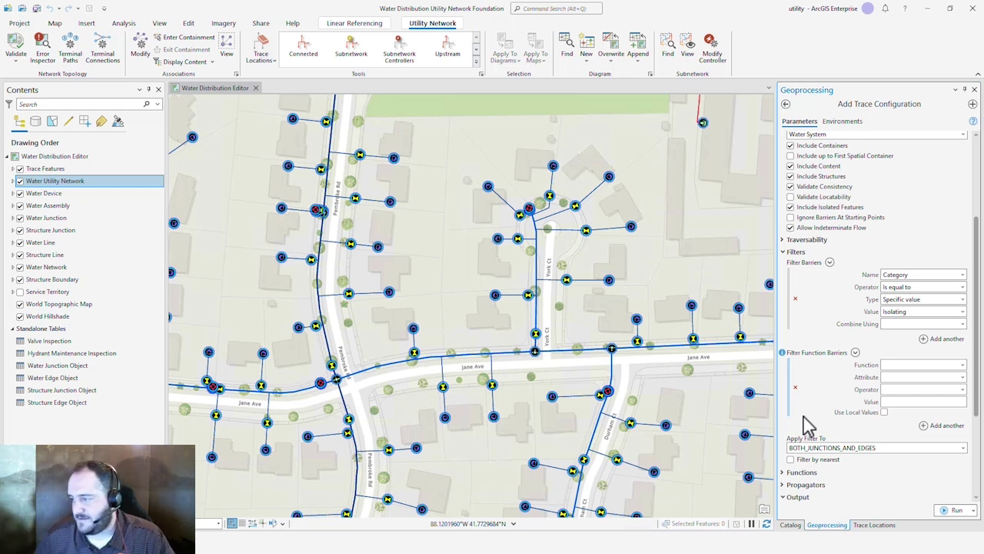
Limit output asset types to Service Connection/Residential and run the tool to save the configuration
scroll(849, 471, "down", 2)
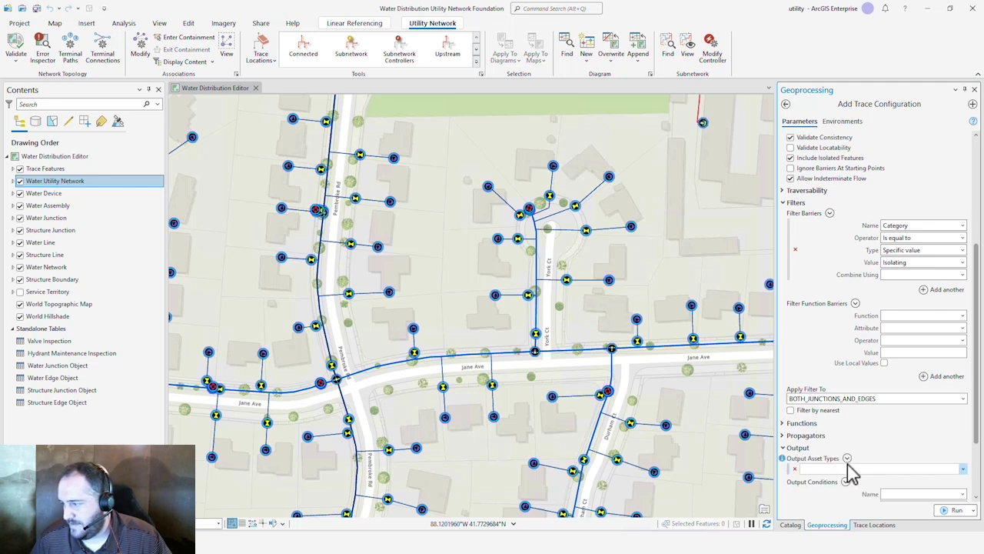
left_click(963, 468)
scroll(818, 415, "down", 3)
scroll(821, 419, "down", 2)
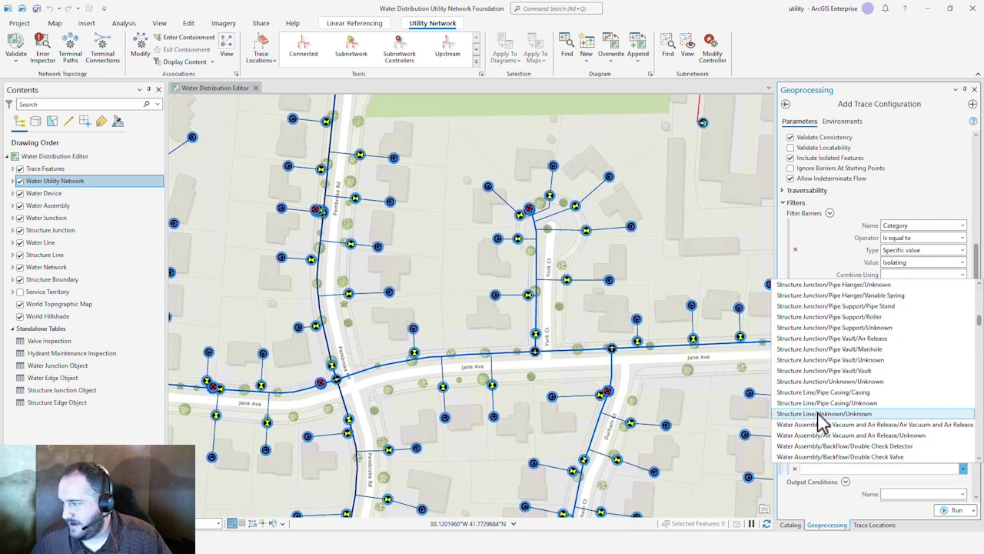
scroll(821, 419, "down", 3)
scroll(821, 420, "down", 3)
scroll(821, 422, "down", 3)
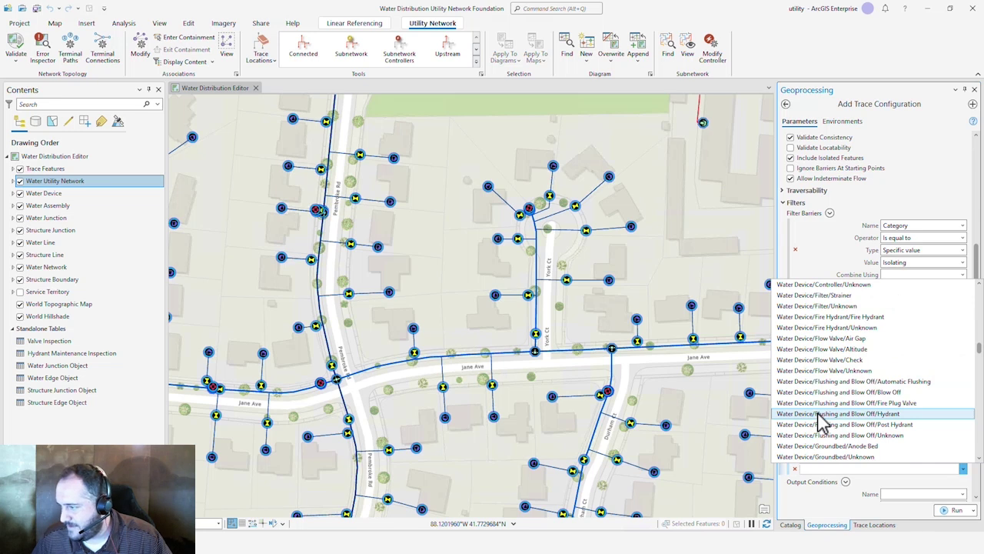
scroll(821, 421, "down", 3)
scroll(821, 422, "down", 3)
scroll(821, 421, "down", 3)
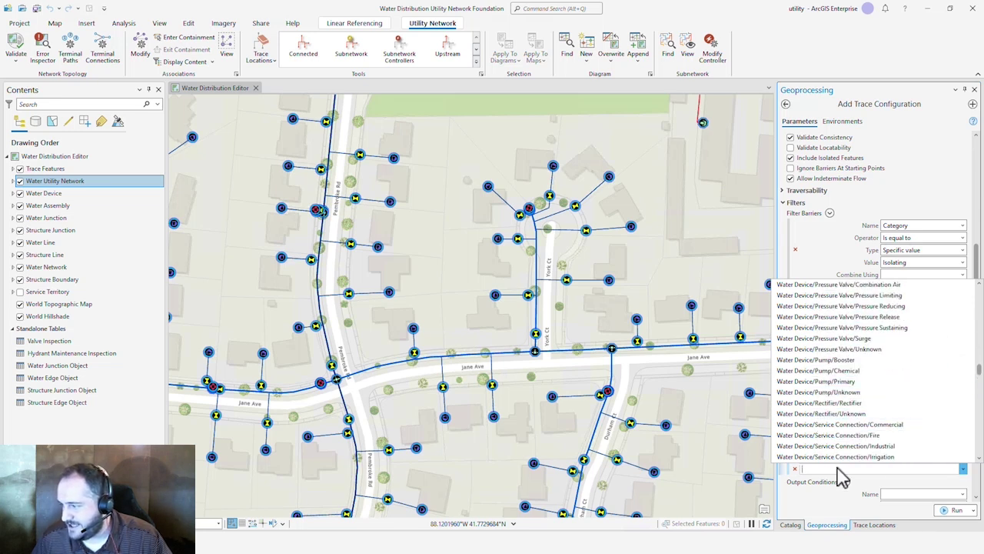
scroll(853, 432, "down", 1)
left_click(852, 434)
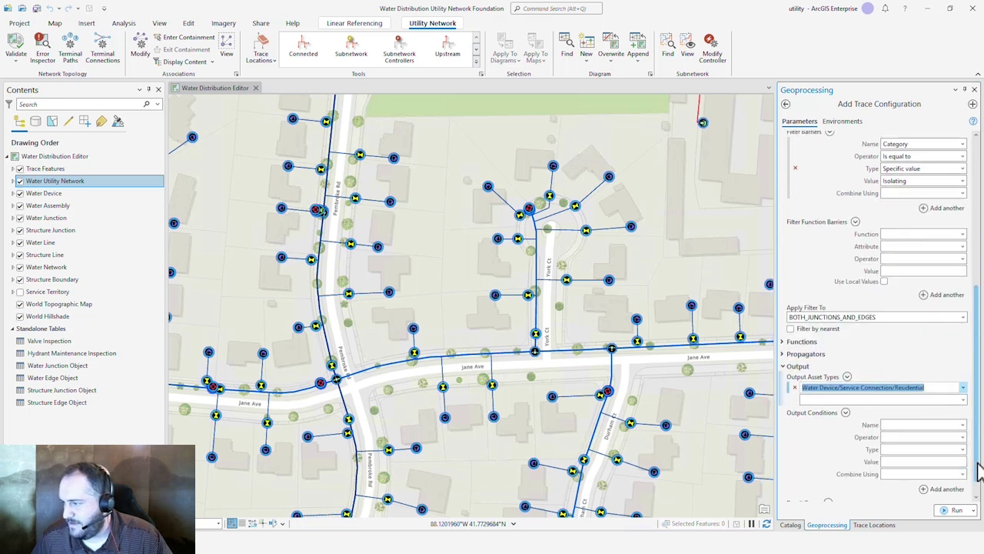
mouse_move(978, 427)
left_mouse_down()
mouse_move(979, 327)
mouse_move(981, 481)
left_mouse_up()
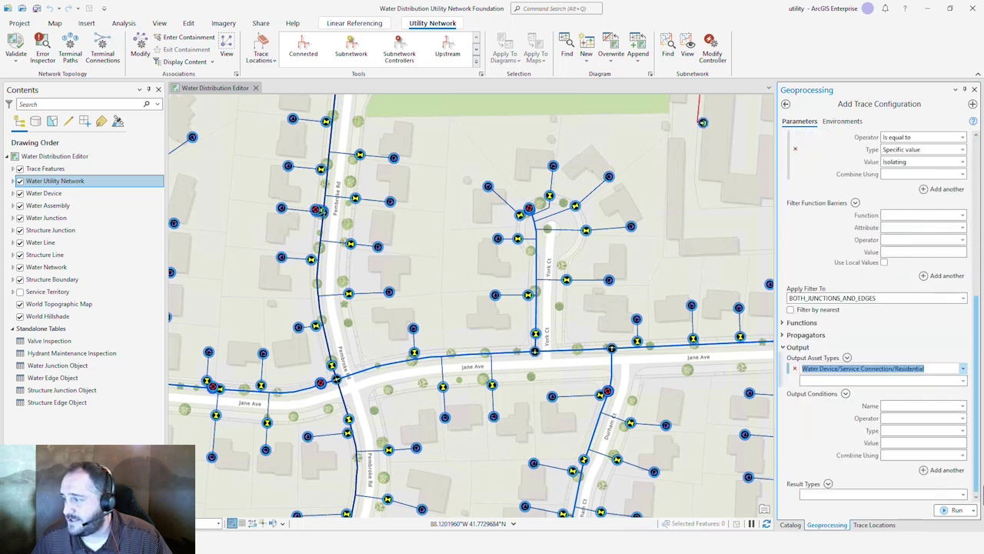
left_click(958, 511)
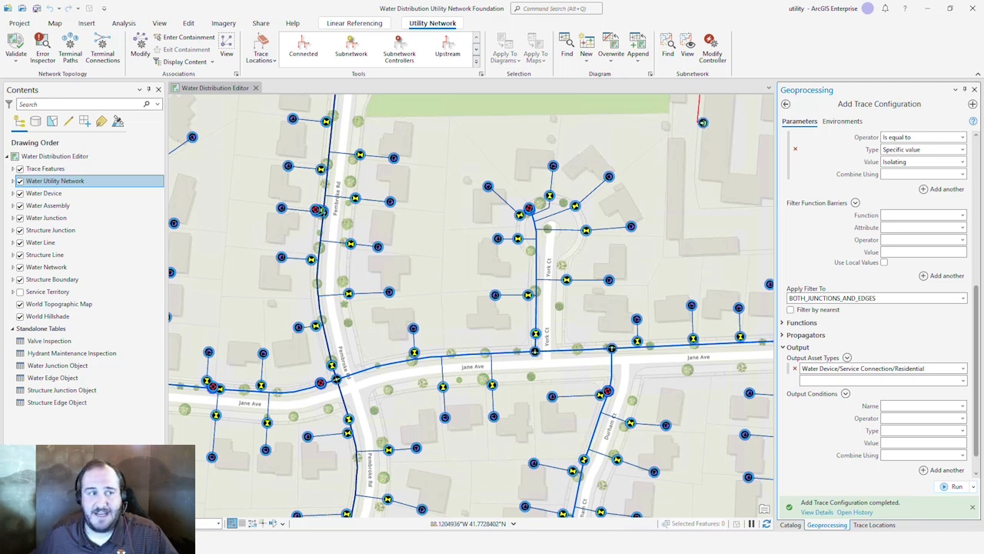
Open the Trace tool with Water Utility Network as the input utility network
left_click(204, 89)
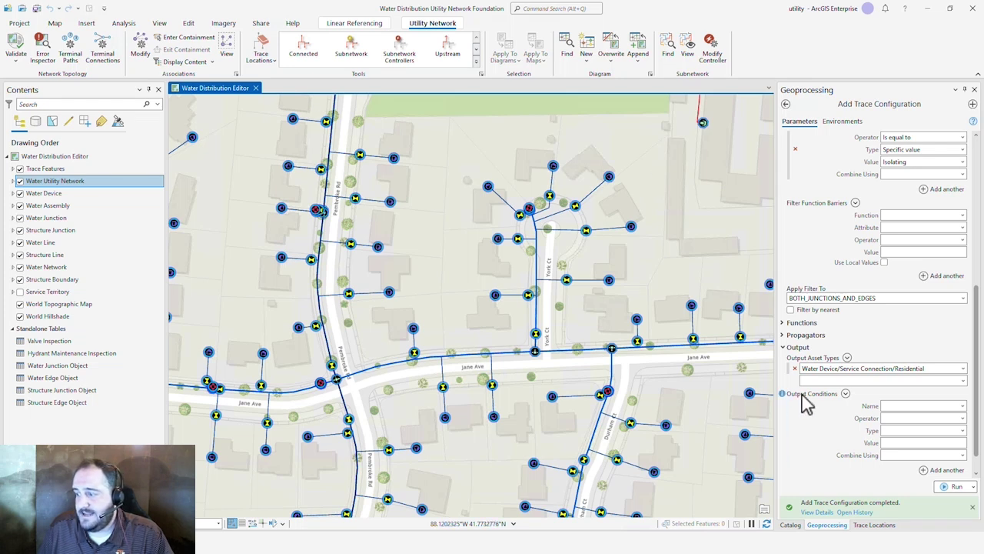
left_click(786, 105)
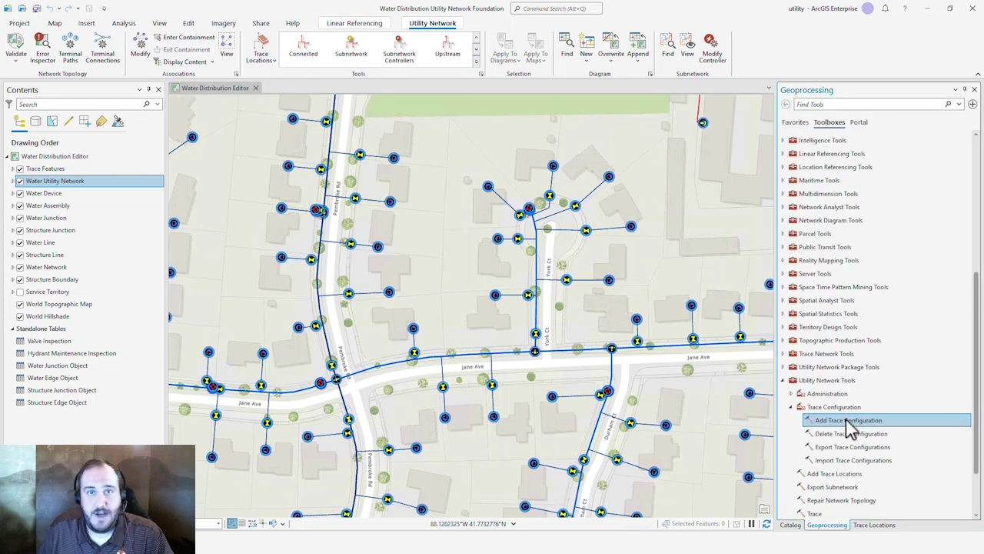
left_click(826, 513)
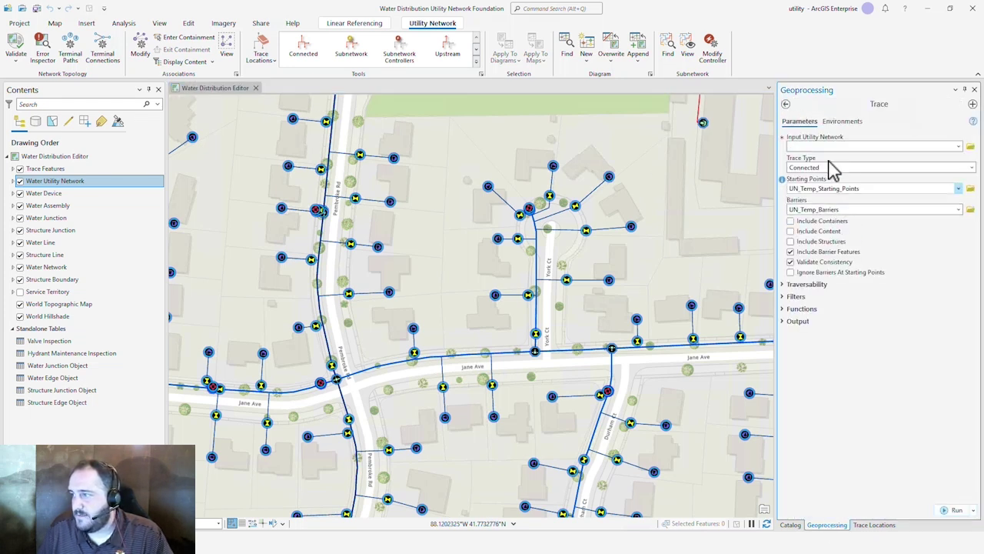
left_click(961, 147)
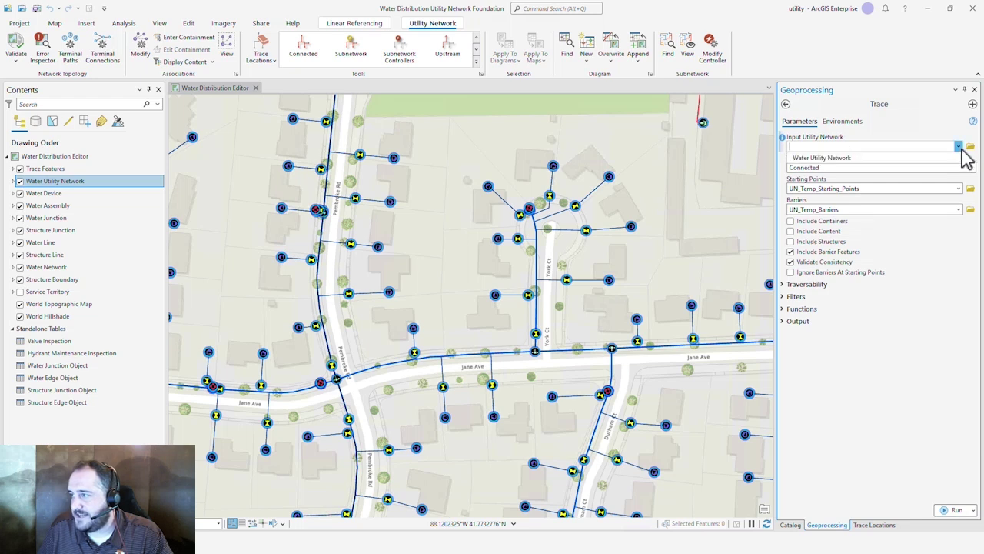
left_click(849, 160)
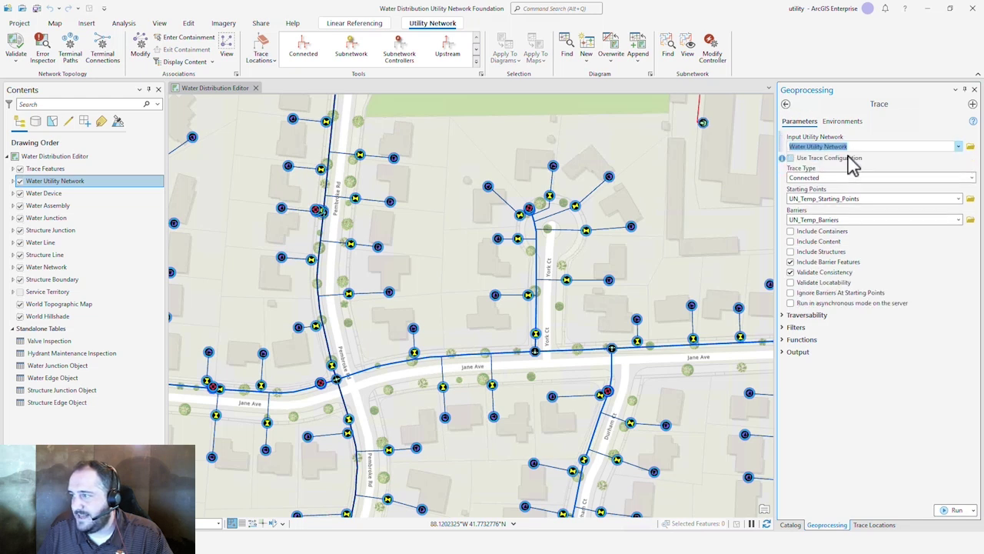
Have the trace use the saved Service Interruption configuration
left_click(791, 158)
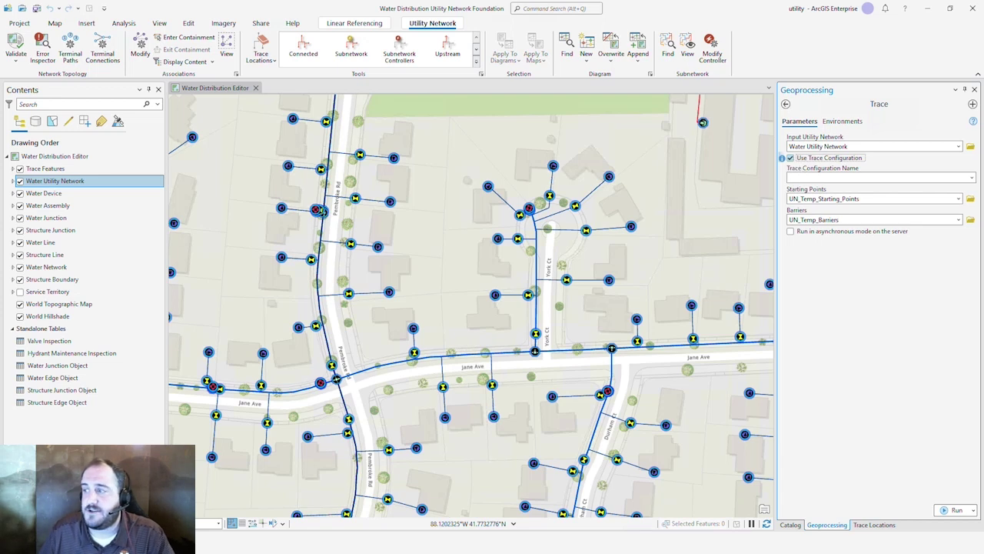
left_click(972, 177)
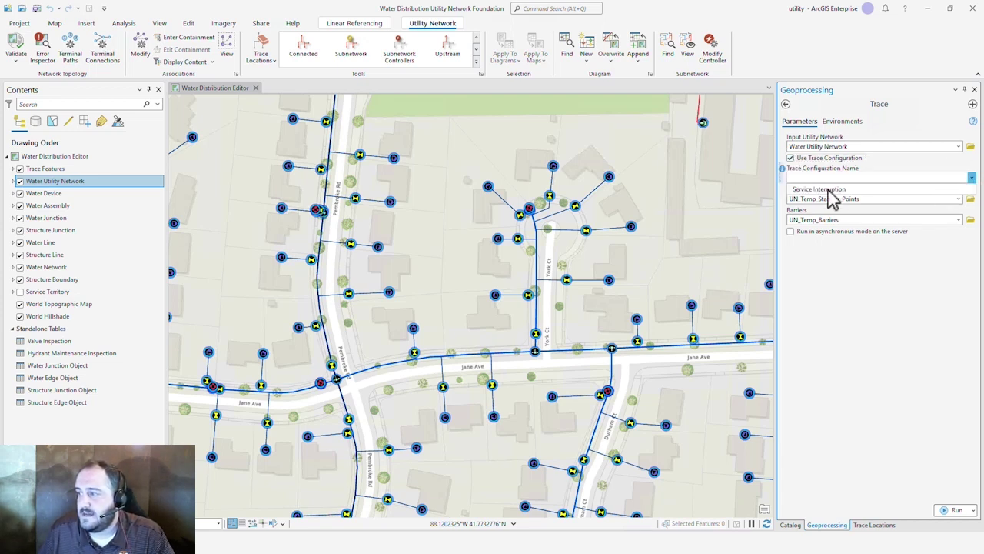
left_click(831, 191)
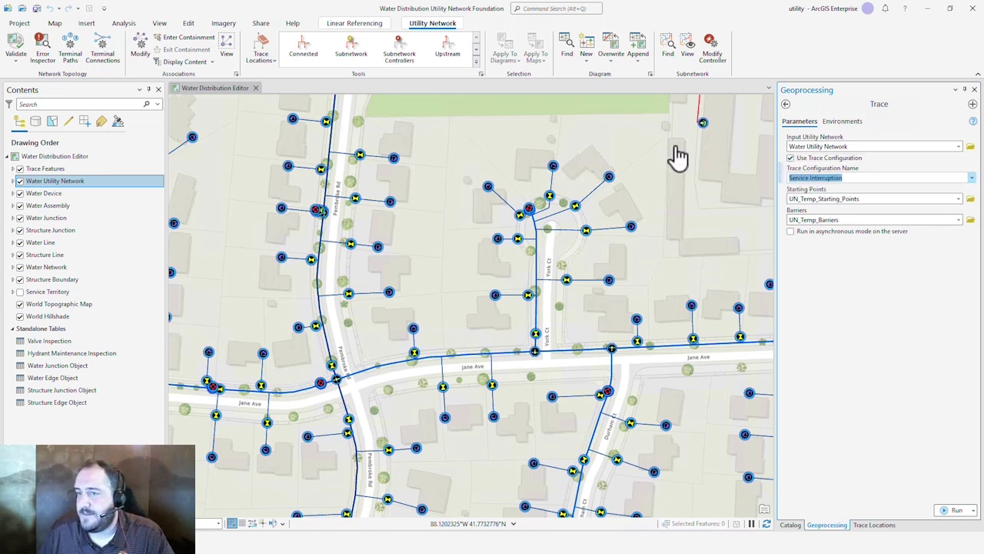
left_click(266, 59)
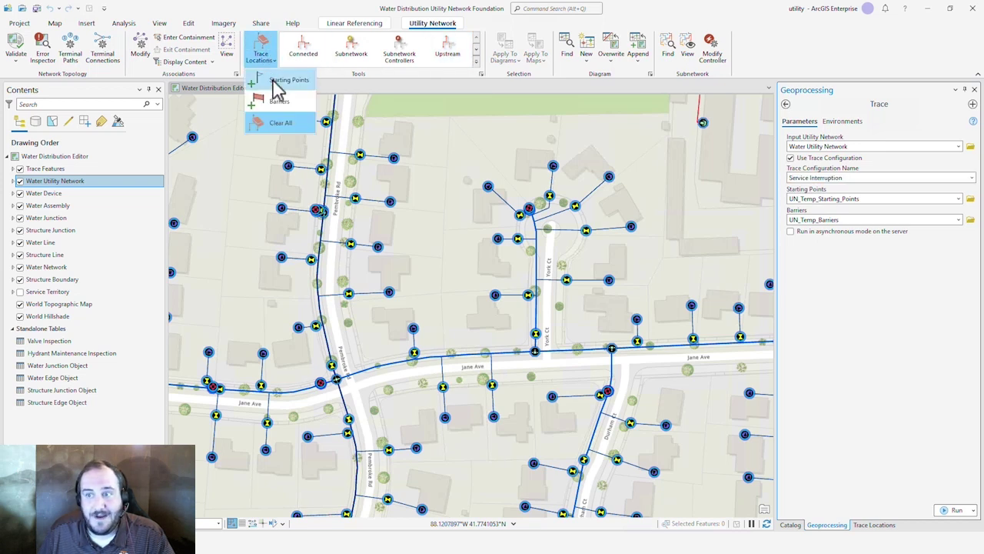
Place a starting point on the Jane Ave water main and run the trace, selecting 18 residential connections
left_click(274, 81)
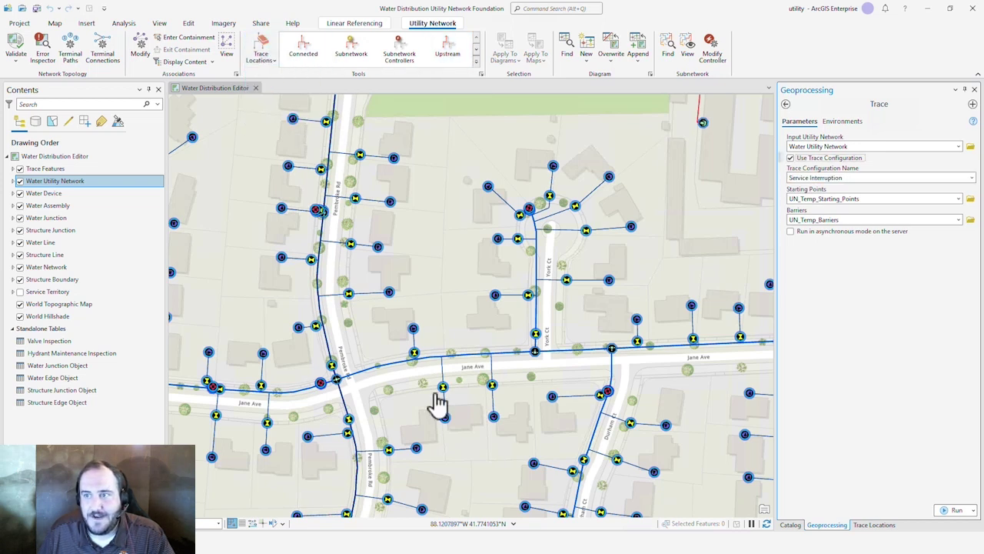
left_click(454, 355)
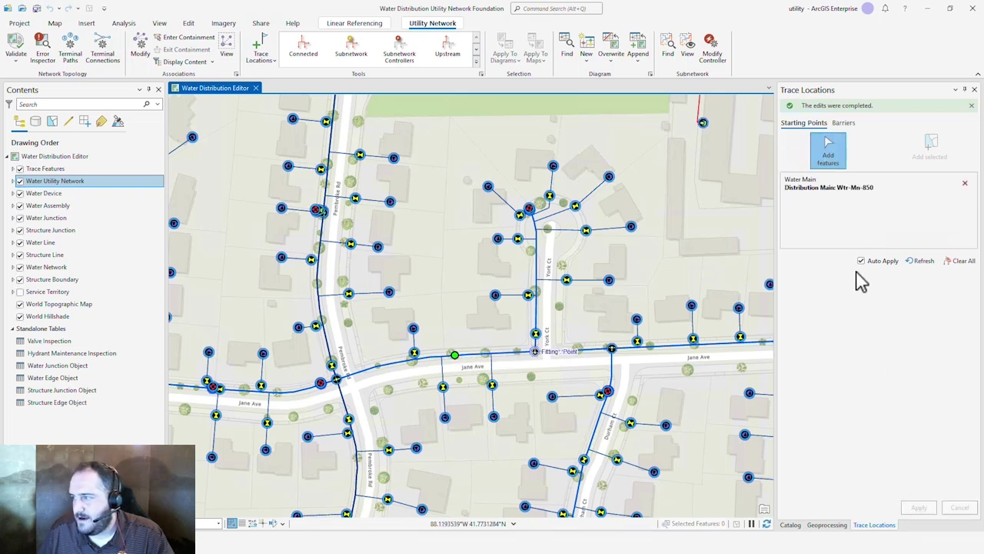
left_click(819, 526)
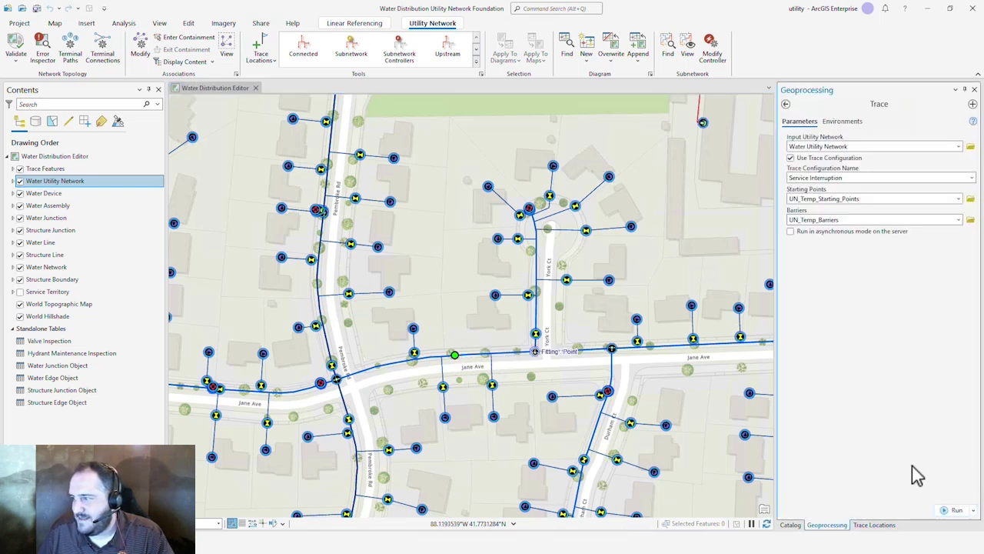
left_click(953, 510)
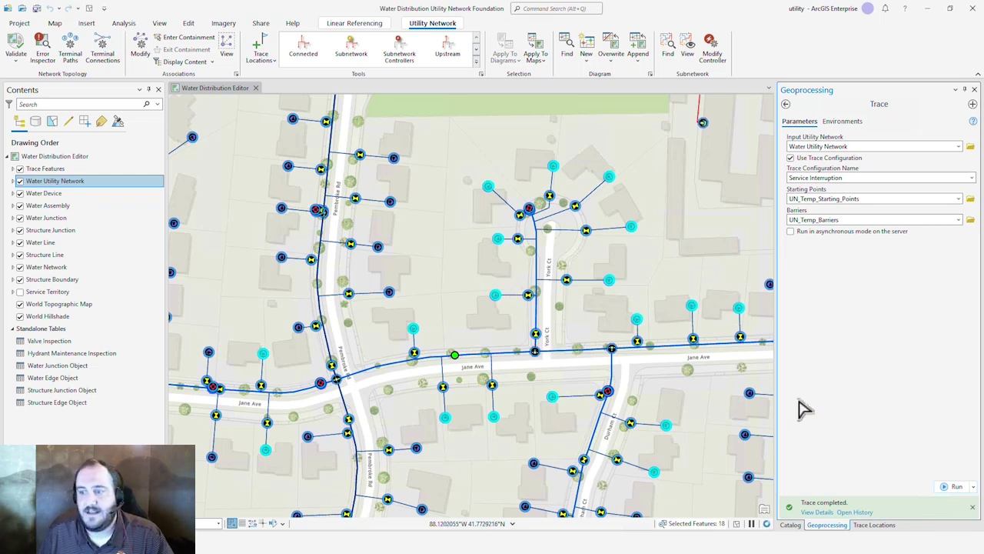
left_click(275, 67)
Clear all trace starting points and the selection, then zoom out and back in on Durham Ct
left_click(282, 124)
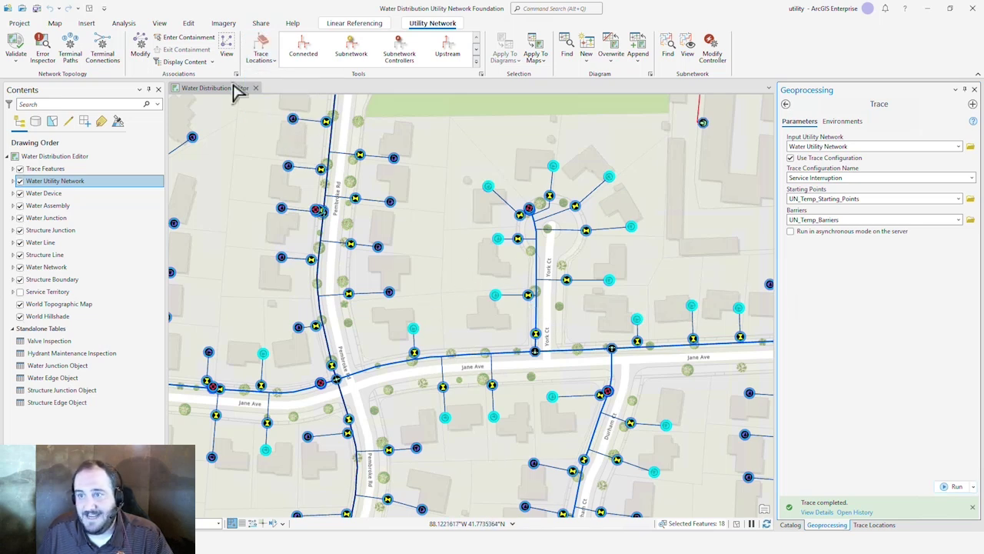
left_click(90, 9)
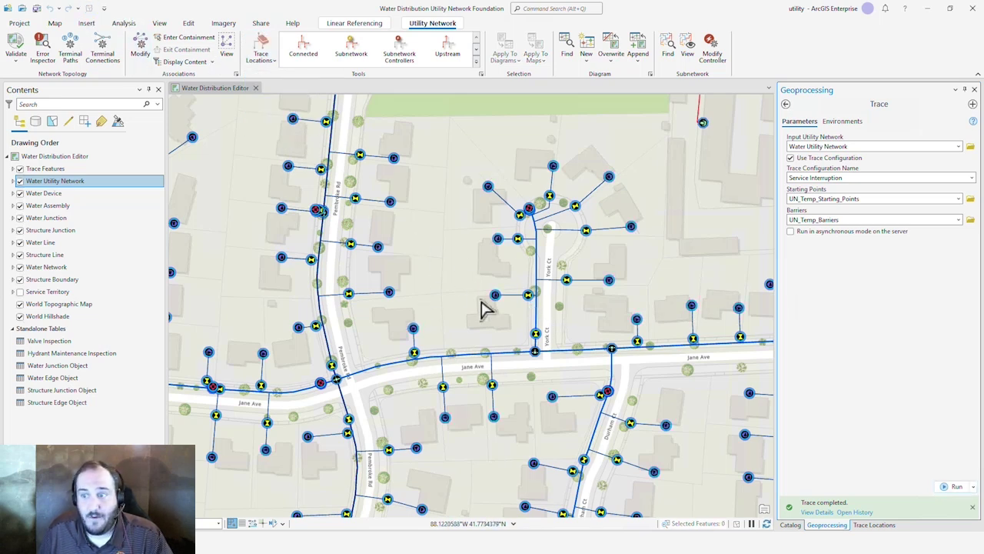
scroll(507, 327, "down", 3)
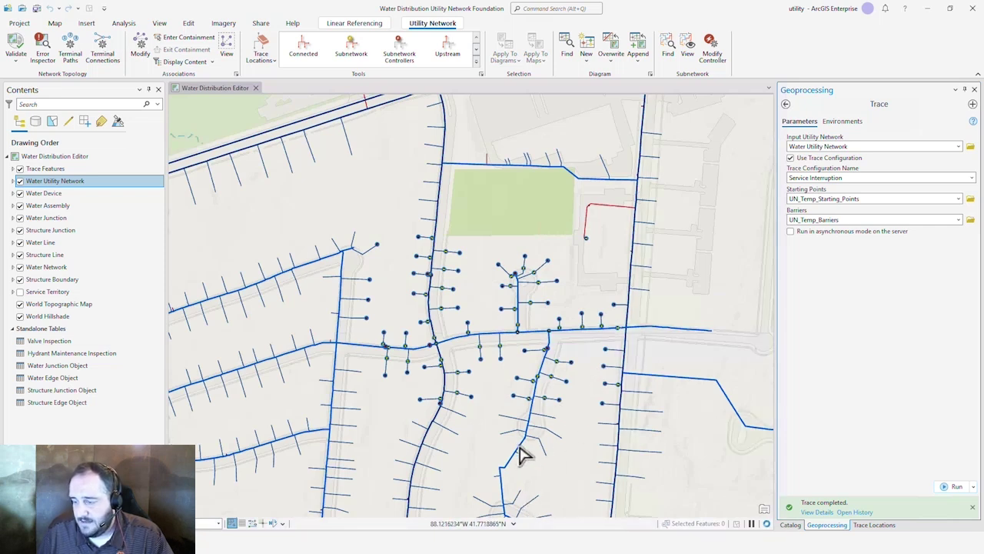
scroll(523, 460, "up", 3)
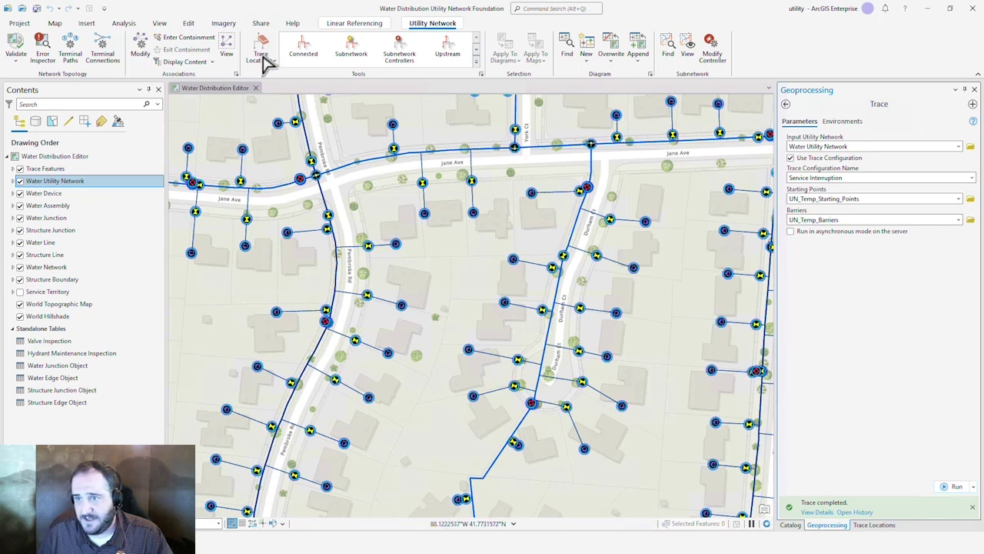
left_click(266, 63)
Place a starting point on the Durham Ct water main and run the trace again
left_click(280, 102)
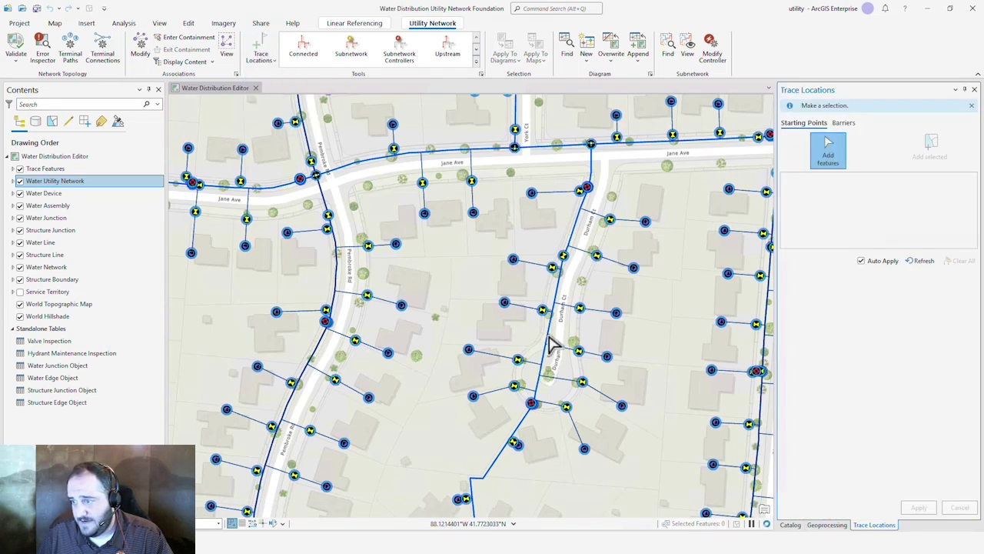
left_click(547, 336)
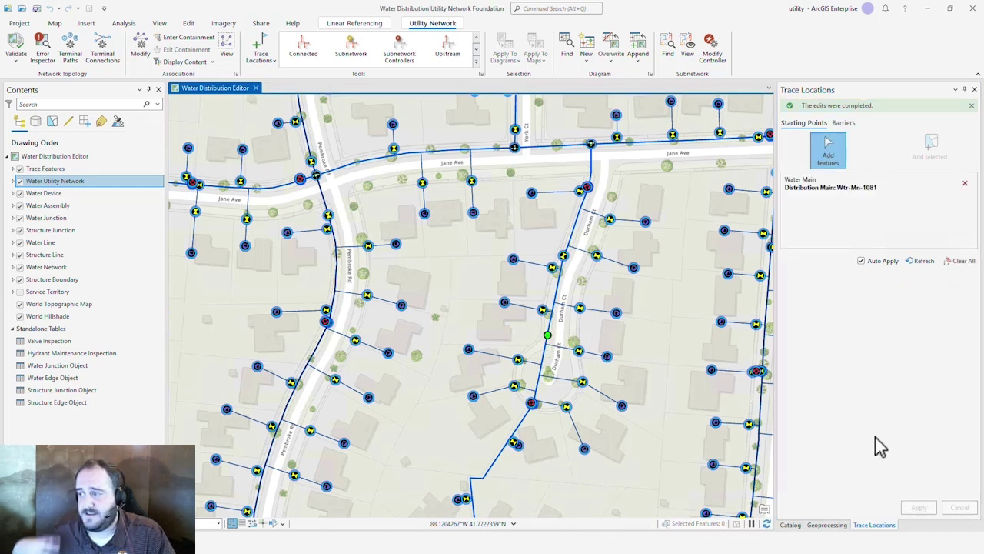
left_click(830, 525)
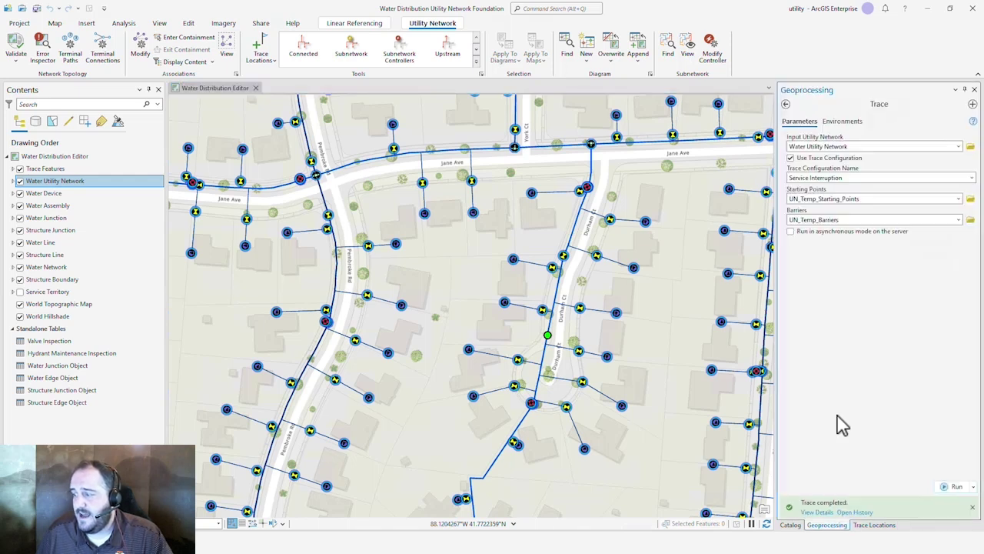
left_click(956, 487)
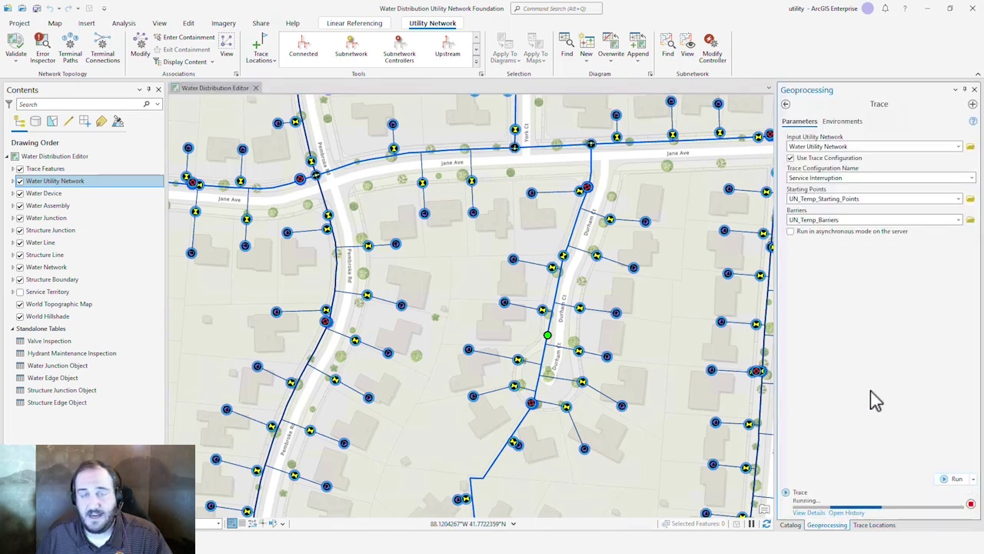